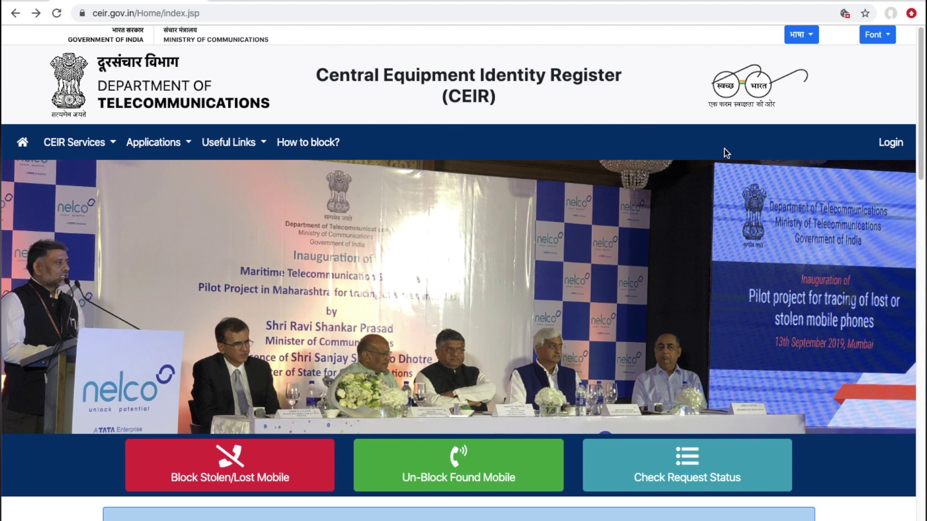
- Open the Block Stolen/Lost Mobile request form and select the Mobile Number 1 field
{"action": "scroll", "coordinate": [705, 140], "scroll_direction": "down", "scroll_amount": 3}
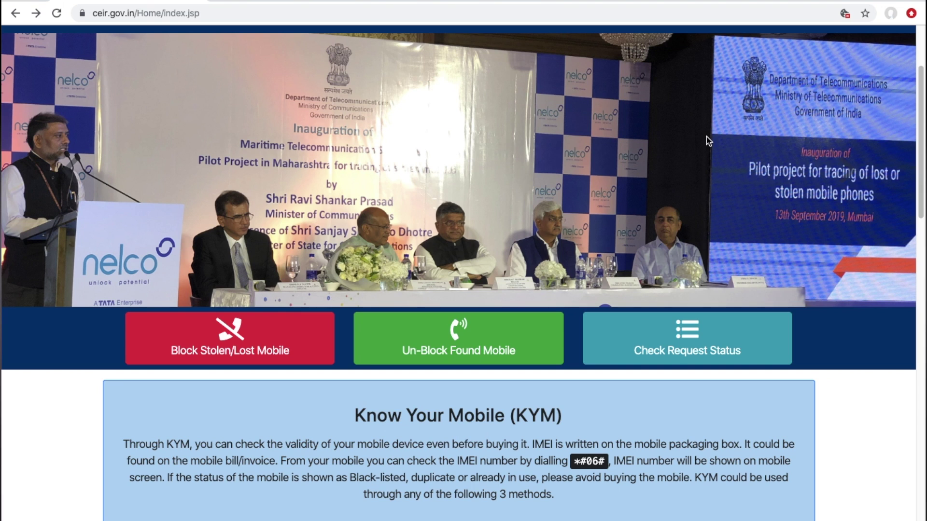
{"action": "left_click", "coordinate": [231, 335]}
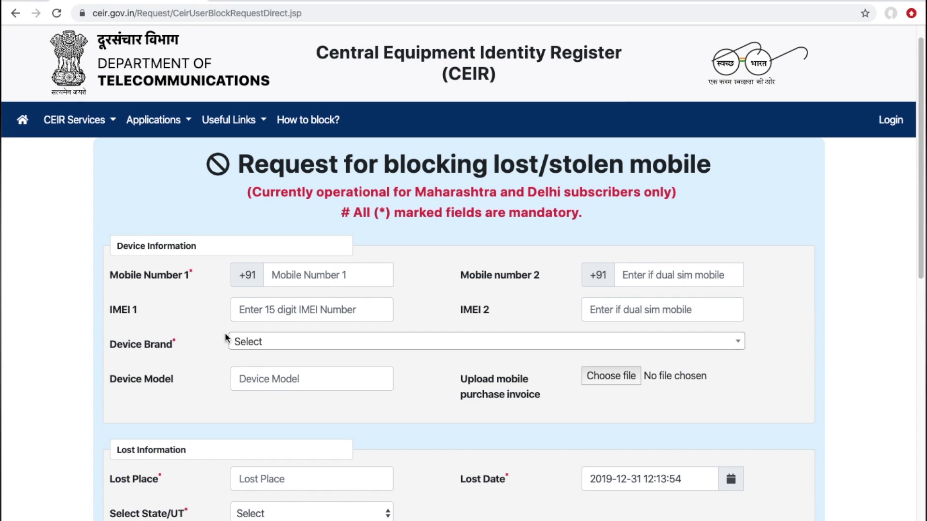
{"action": "left_click", "coordinate": [307, 279]}
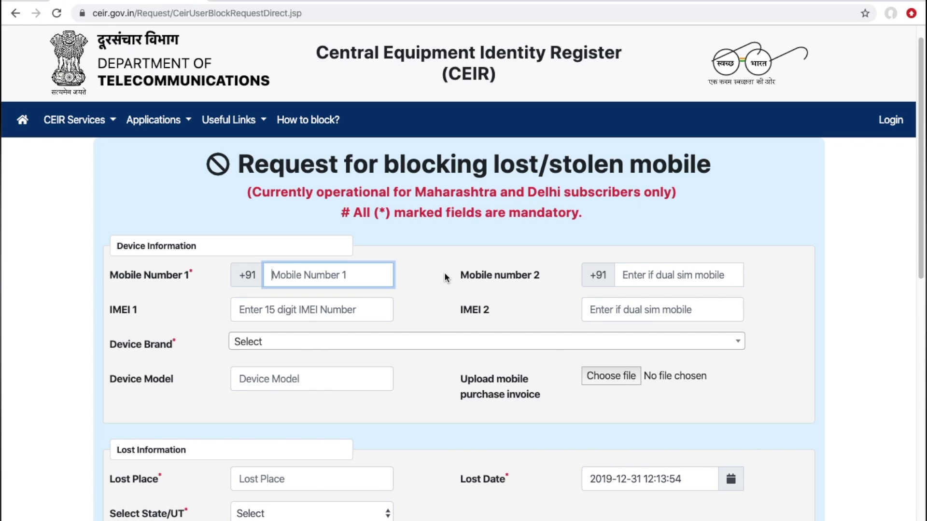
- Enter the lost phone's mobile number and its IMEI 1
{"action": "type", "text": "99"}
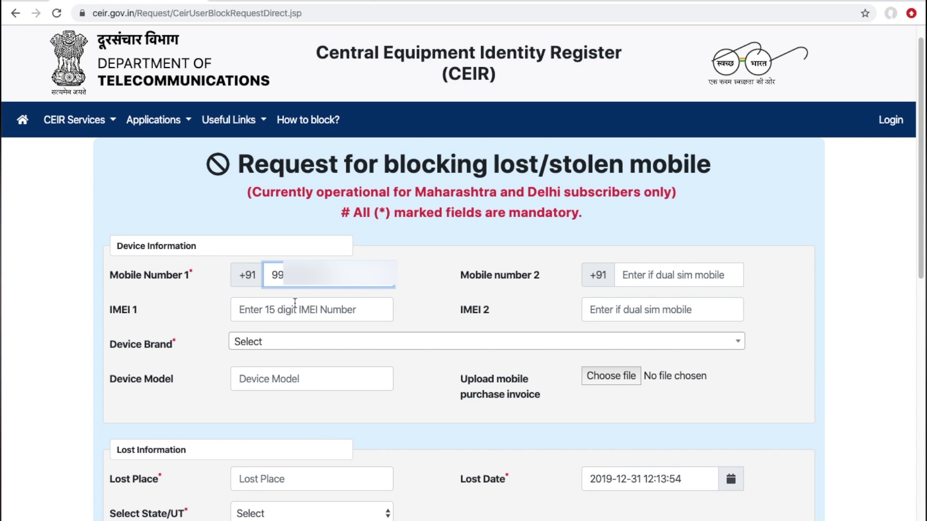
{"action": "left_click", "coordinate": [311, 316]}
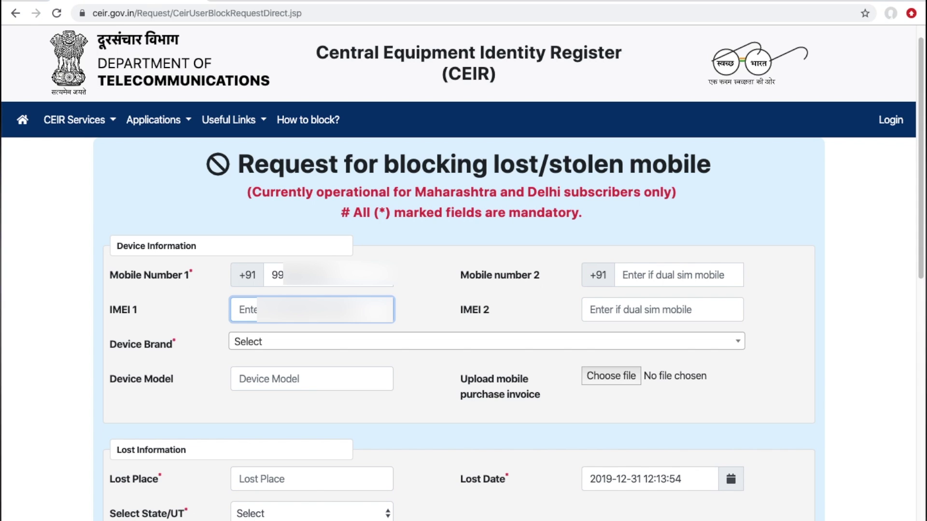
{"action": "type", "text": "351"}
- Set Device Brand to Samsung and Device Model to 'samsung galaxy note 10 plus'
{"action": "left_click", "coordinate": [341, 344]}
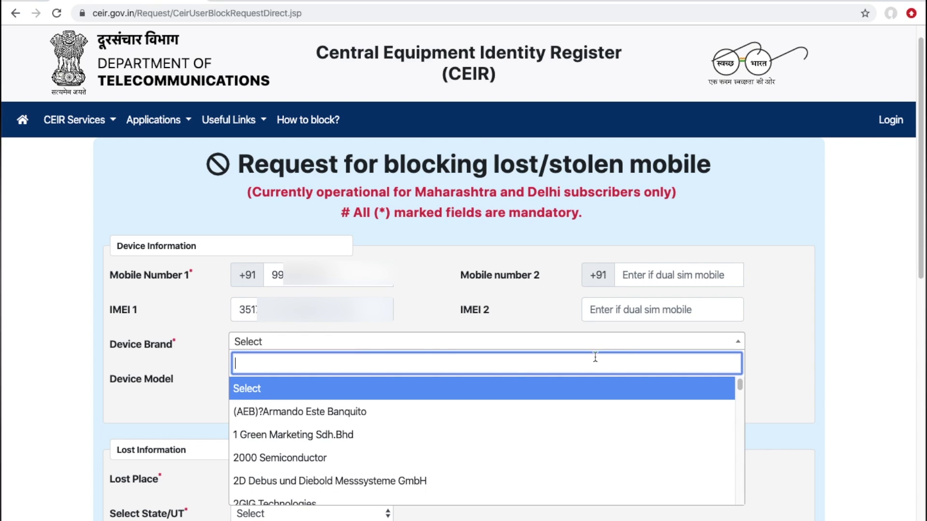
{"action": "type", "text": "samsung"}
{"action": "key", "text": "Return"}
{"action": "left_click", "coordinate": [276, 379]}
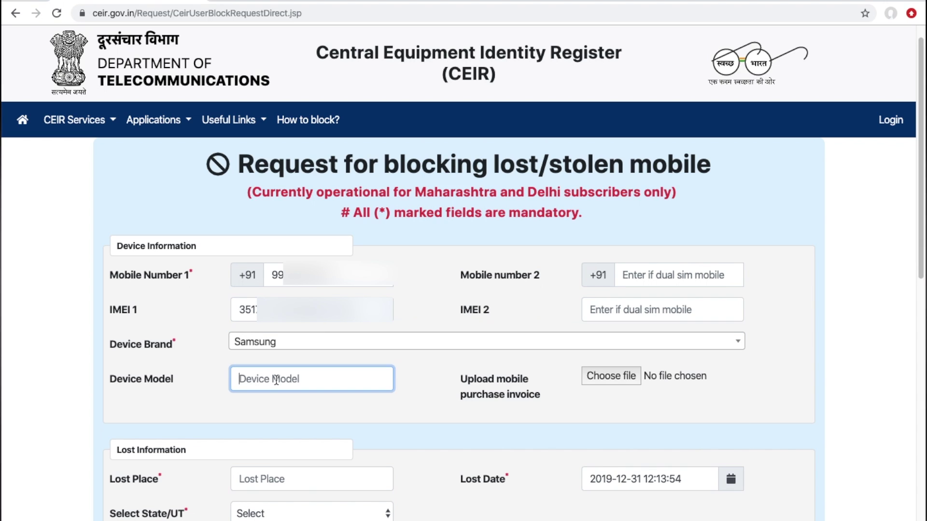
{"action": "type", "text": "samsung"}
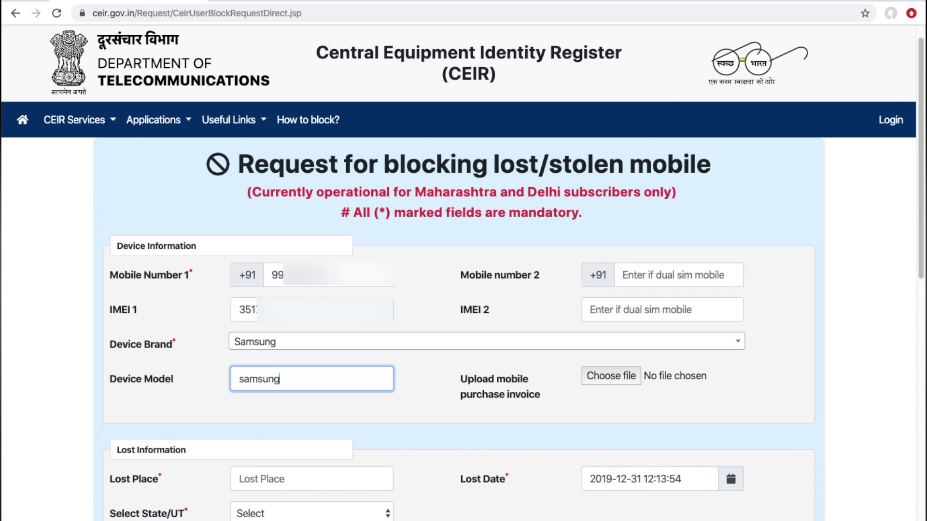
{"action": "type", "text": " galaxy note 10+"}
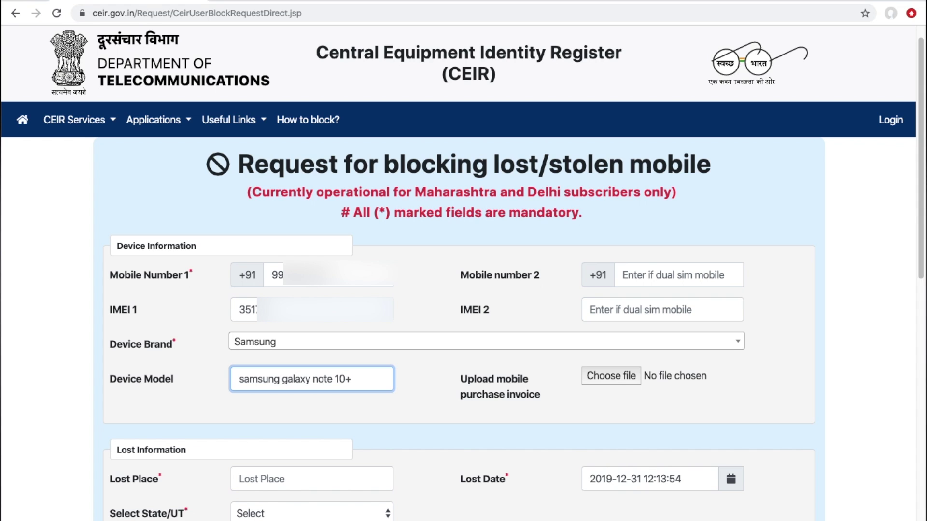
{"action": "key", "text": "BackSpace"}
{"action": "type", "text": "plus"}
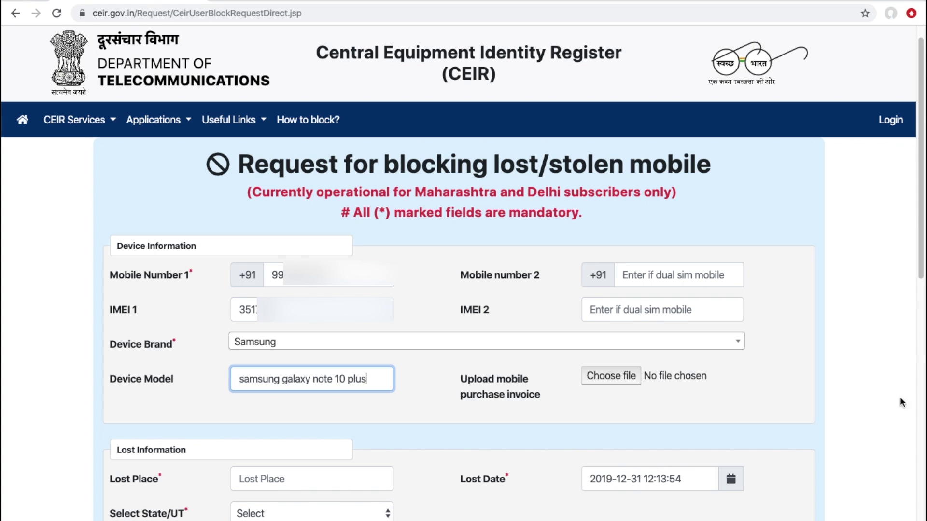
{"action": "scroll", "coordinate": [869, 393], "scroll_direction": "down", "scroll_amount": 3}
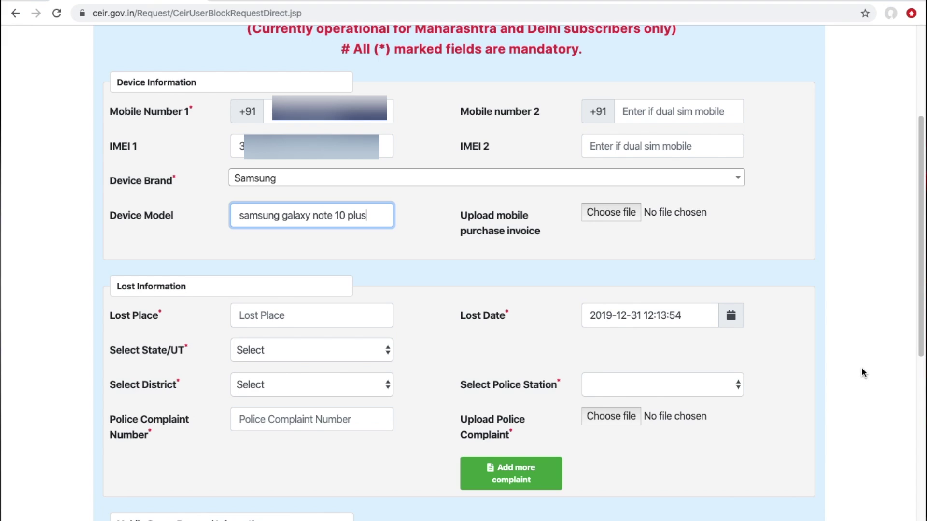
- Enter 'Huda City Center Metro Station' as the Lost Place
{"action": "scroll", "coordinate": [302, 291], "scroll_direction": "down", "scroll_amount": 1}
{"action": "left_click", "coordinate": [302, 291]}
{"action": "type", "text": "Huda City Center Metro Sta"}
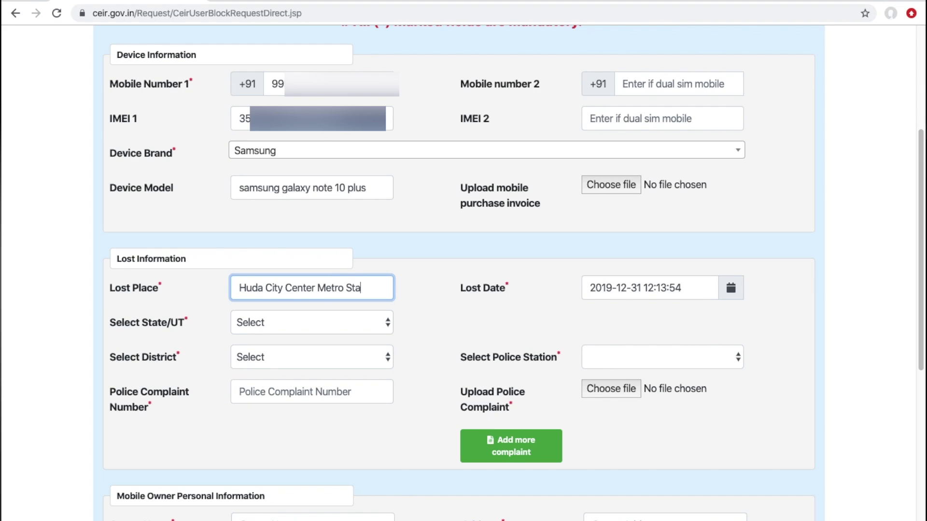
{"action": "type", "text": "tion"}
{"action": "key", "text": "Tab"}
- Set the Lost Date to 10 October 2019 at 20:00:00
{"action": "left_click", "coordinate": [731, 288]}
{"action": "left_click", "coordinate": [594, 121]}
{"action": "left_click", "coordinate": [595, 121]}
{"action": "left_click", "coordinate": [674, 177]}
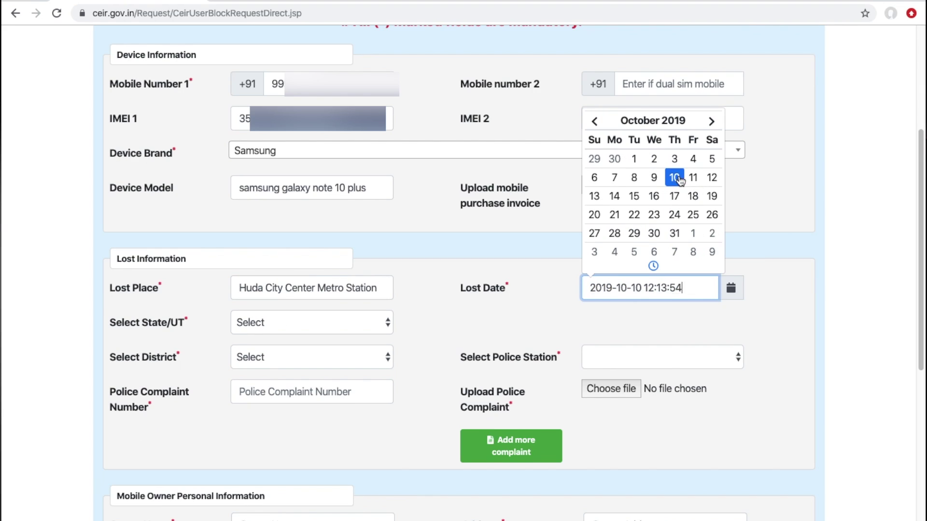
{"action": "left_click", "coordinate": [654, 266]}
{"action": "left_click", "coordinate": [603, 253]}
{"action": "left_click", "coordinate": [603, 184]}
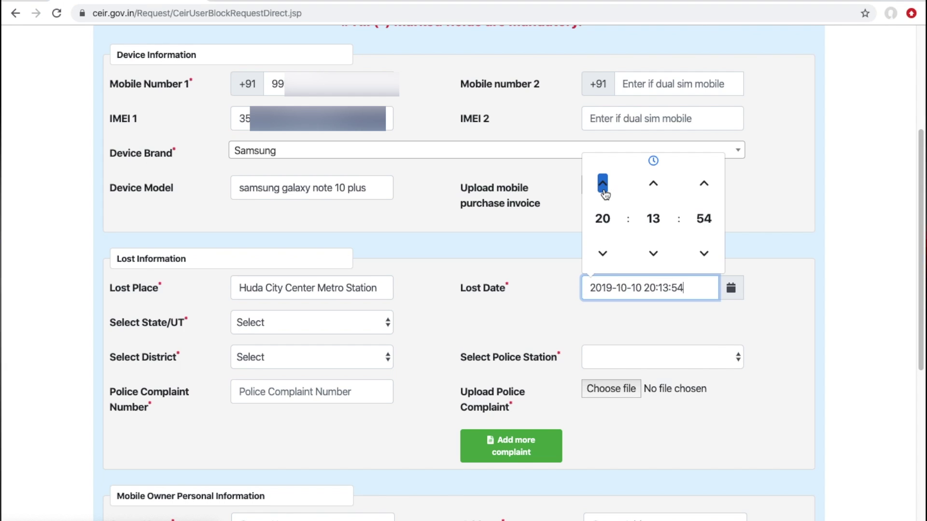
{"action": "double_click", "coordinate": [653, 253]}
{"action": "left_click", "coordinate": [704, 254]}
{"action": "left_click", "coordinate": [704, 253]}
{"action": "left_click", "coordinate": [704, 254]}
{"action": "left_click", "coordinate": [704, 219]}
{"action": "left_click", "coordinate": [601, 182]}
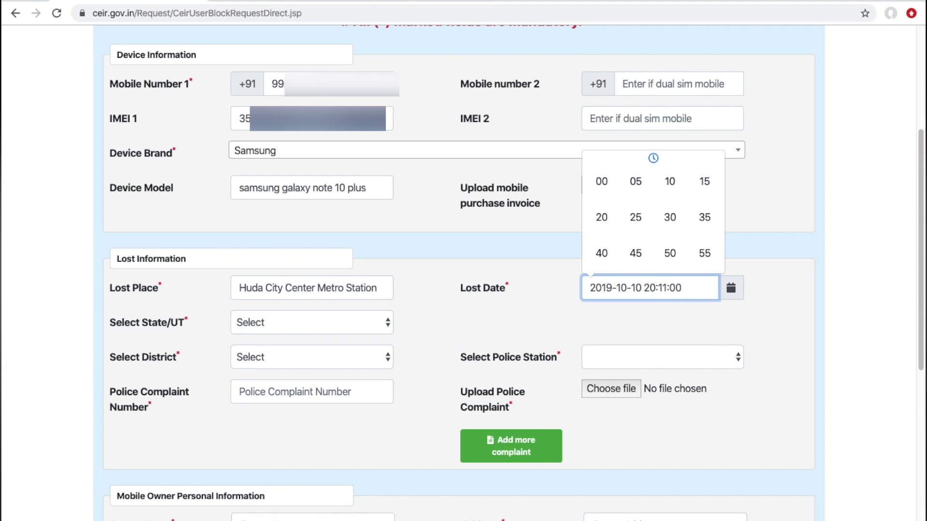
{"action": "left_click", "coordinate": [694, 352]}
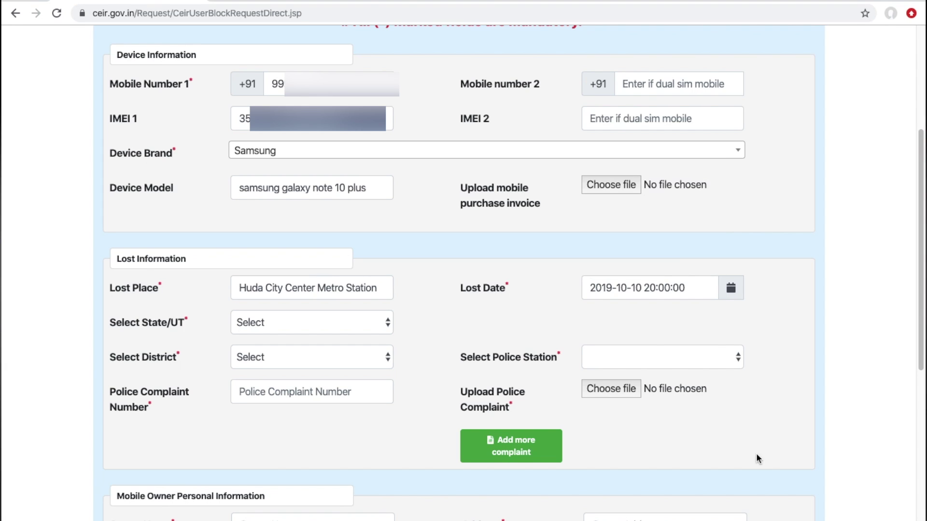
- Choose Haryana as State/UT, set the district, and enter the police complaint number
{"action": "left_click", "coordinate": [298, 322]}
{"action": "key", "text": "Up"}
{"action": "key", "text": "Return"}
{"action": "left_click", "coordinate": [311, 357]}
{"action": "left_click", "coordinate": [314, 368]}
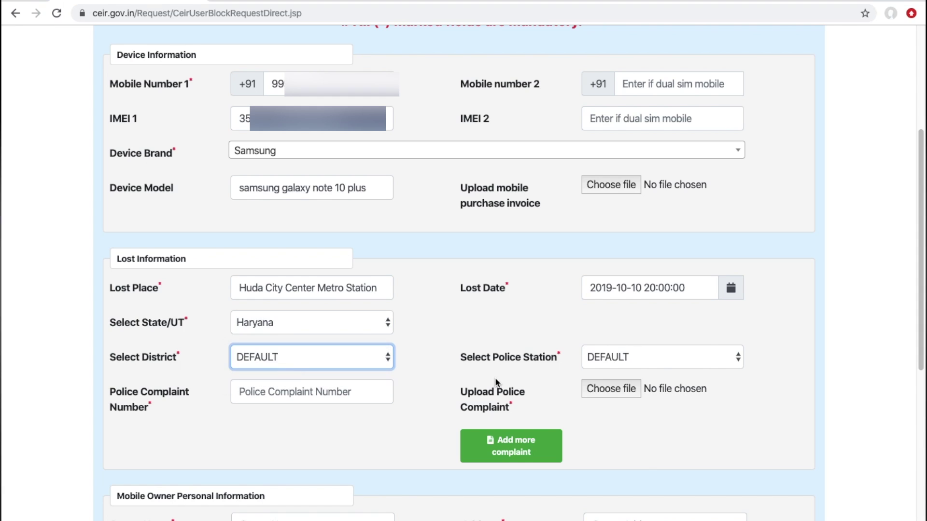
{"action": "left_click", "coordinate": [296, 392]}
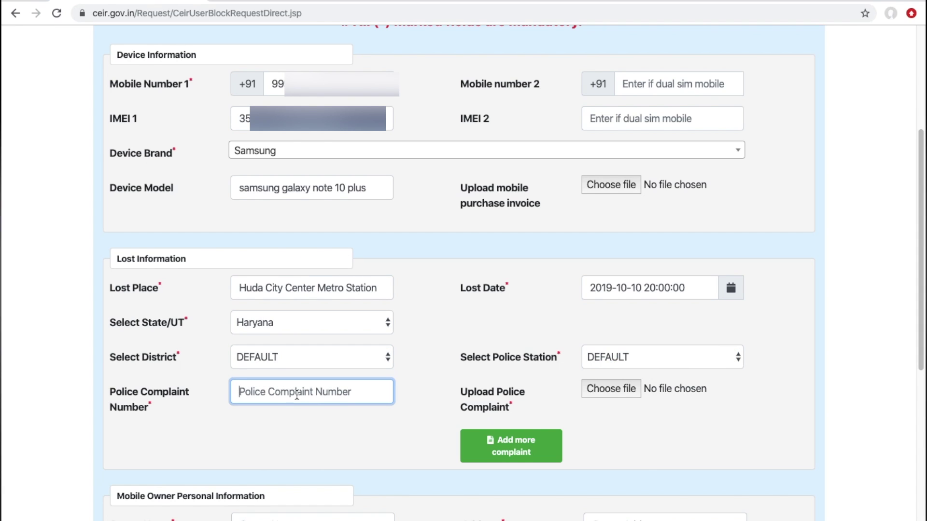
{"action": "type", "text": "133"}
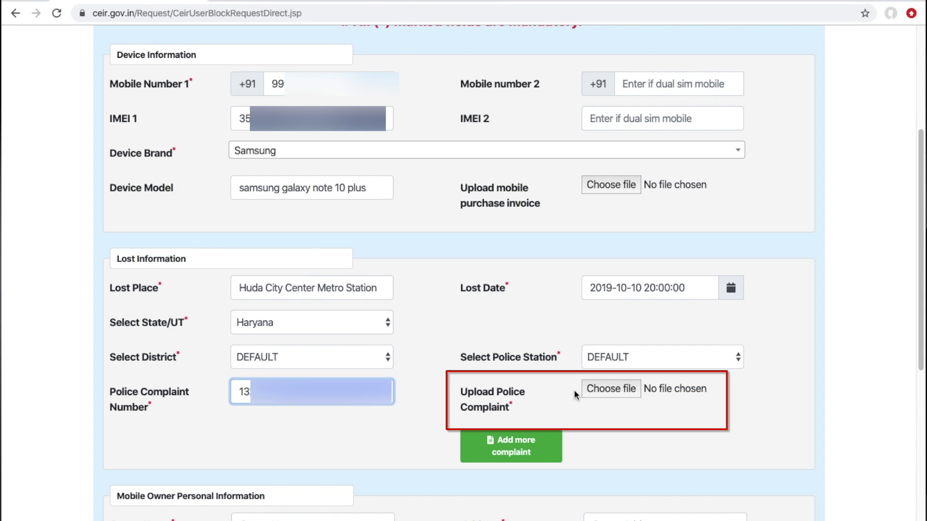
- Attach the police complaint PDF to the form
{"action": "left_click", "coordinate": [609, 389]}
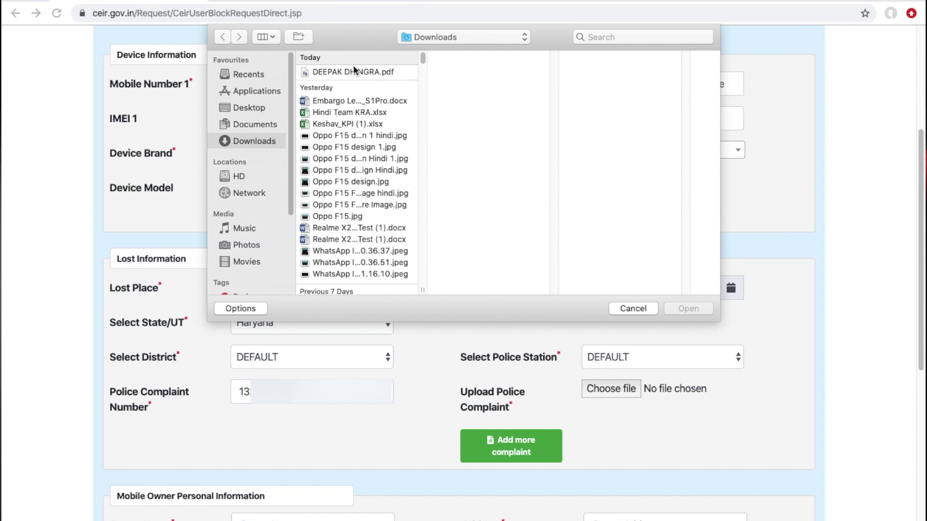
{"action": "left_click", "coordinate": [354, 71]}
{"action": "left_click", "coordinate": [688, 309]}
{"action": "scroll", "coordinate": [786, 455], "scroll_direction": "down", "scroll_amount": 6}
- Enter the owner's name and address
{"action": "left_click", "coordinate": [271, 227]}
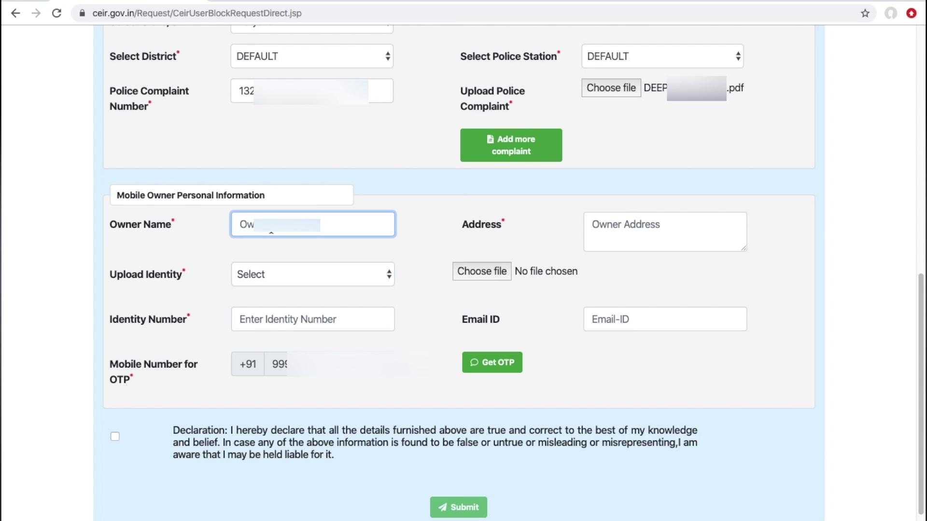
{"action": "type", "text": "Dee"}
{"action": "left_click", "coordinate": [627, 231]}
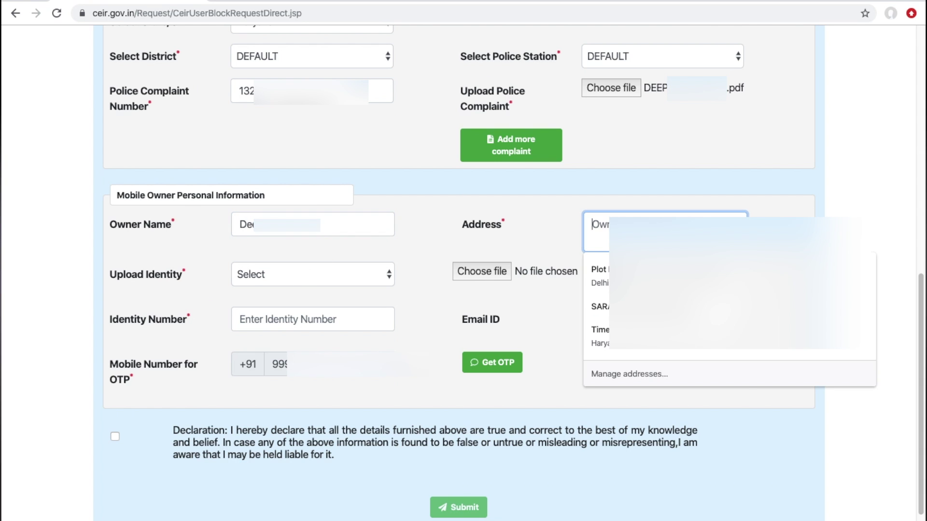
{"action": "type", "text": "A-8"}
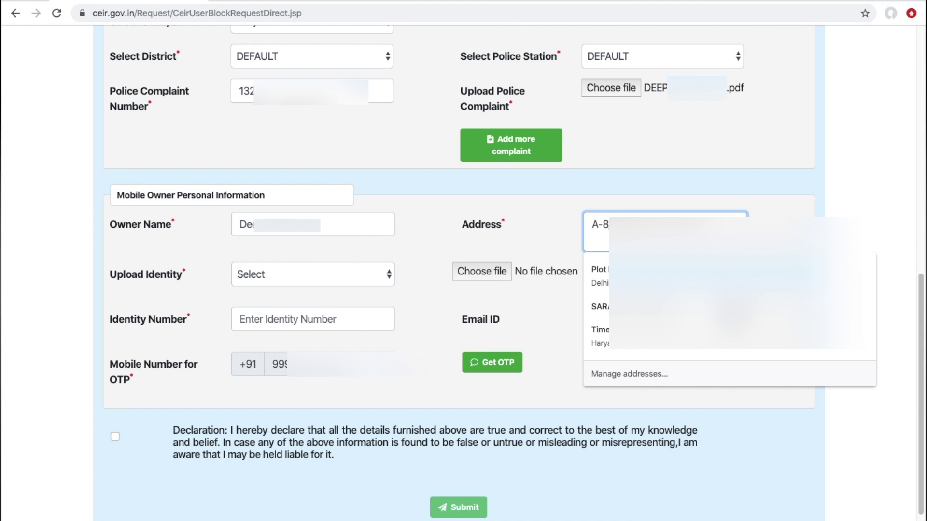
- Choose Driving License as identity, enter its number and the owner's e-mail, and request an OTP
{"action": "left_click", "coordinate": [355, 283]}
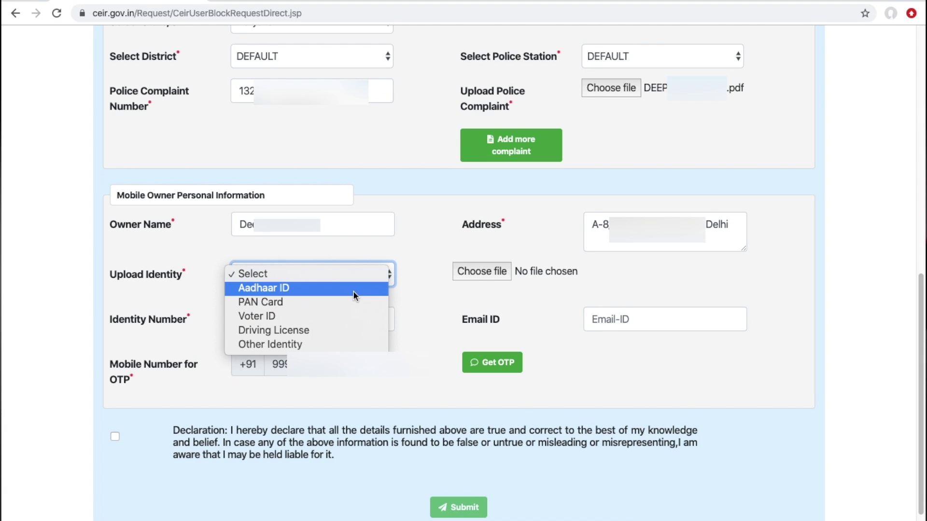
{"action": "left_click", "coordinate": [347, 330]}
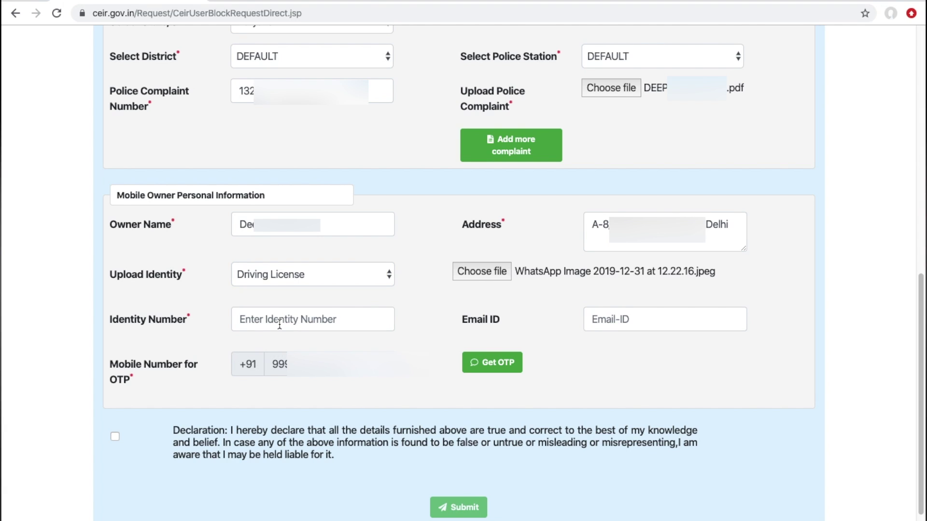
{"action": "left_click", "coordinate": [280, 325]}
{"action": "type", "text": "DL-01"}
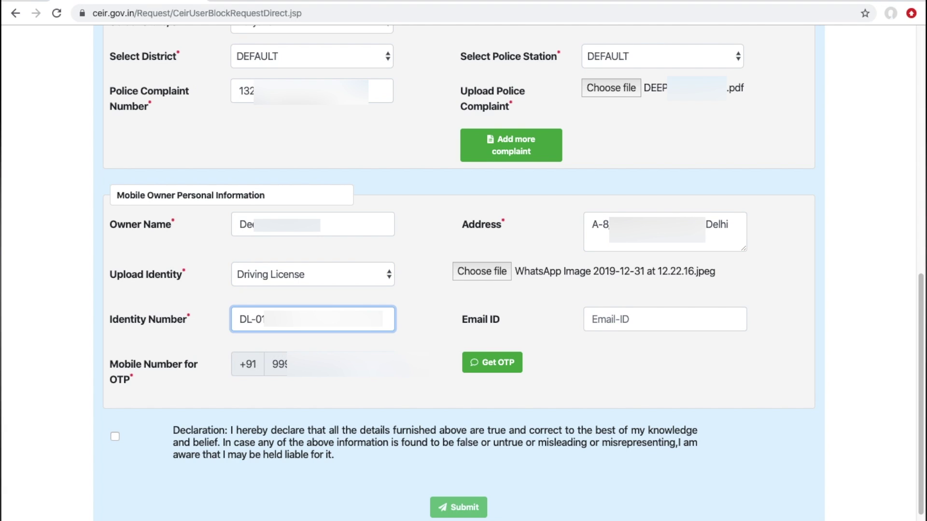
{"action": "left_click", "coordinate": [639, 318]}
{"action": "type", "text": "de"}
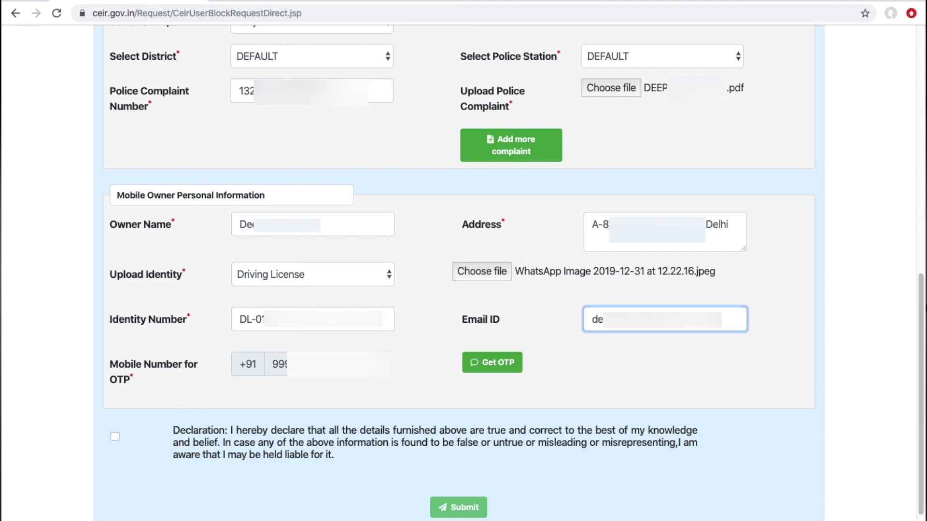
{"action": "left_click", "coordinate": [500, 364]}
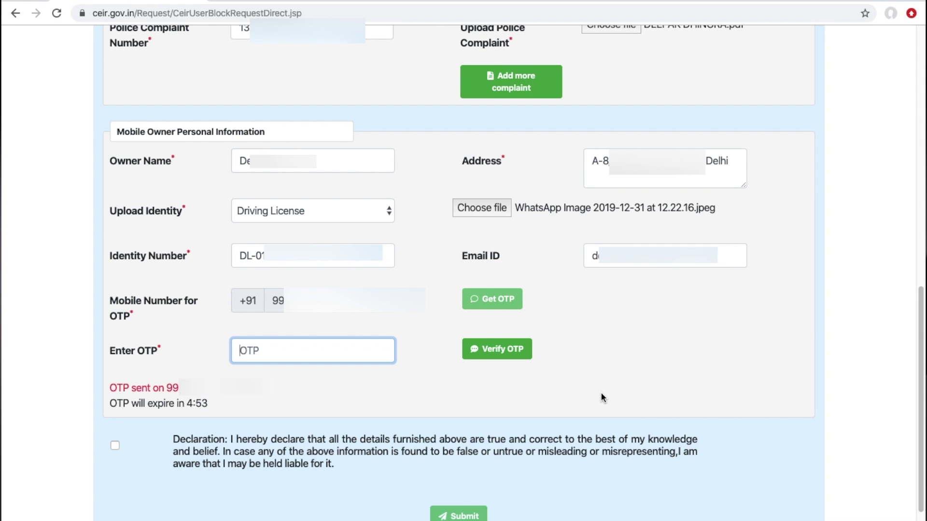
- Enter the OTP, accept the declaration, verify the OTP and submit the block request
{"action": "type", "text": "39"}
{"action": "scroll", "coordinate": [115, 434], "scroll_direction": "down", "scroll_amount": 1}
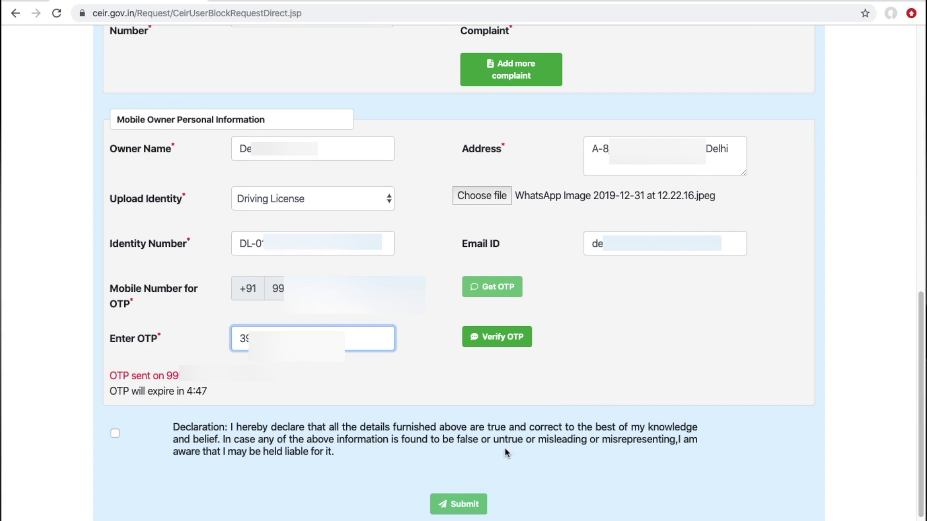
{"action": "left_click", "coordinate": [114, 434]}
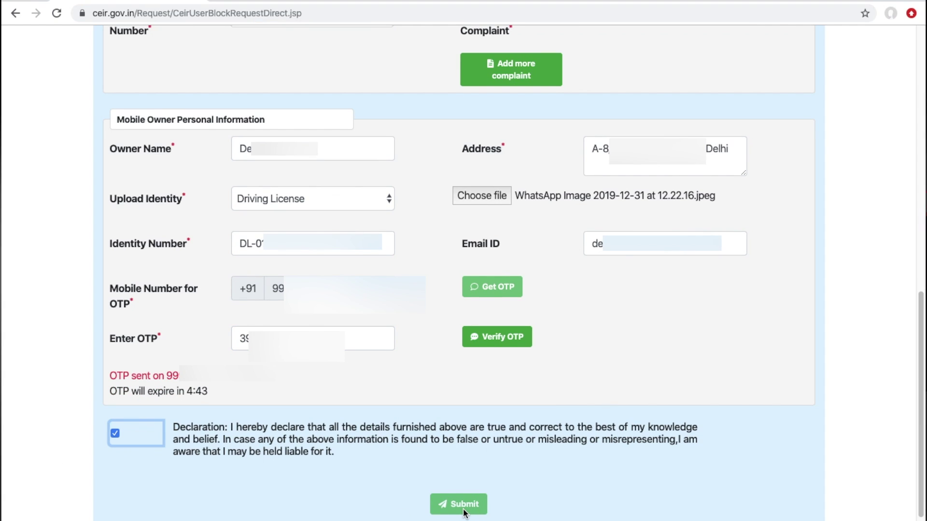
{"action": "left_click", "coordinate": [496, 337]}
{"action": "left_click", "coordinate": [462, 467]}
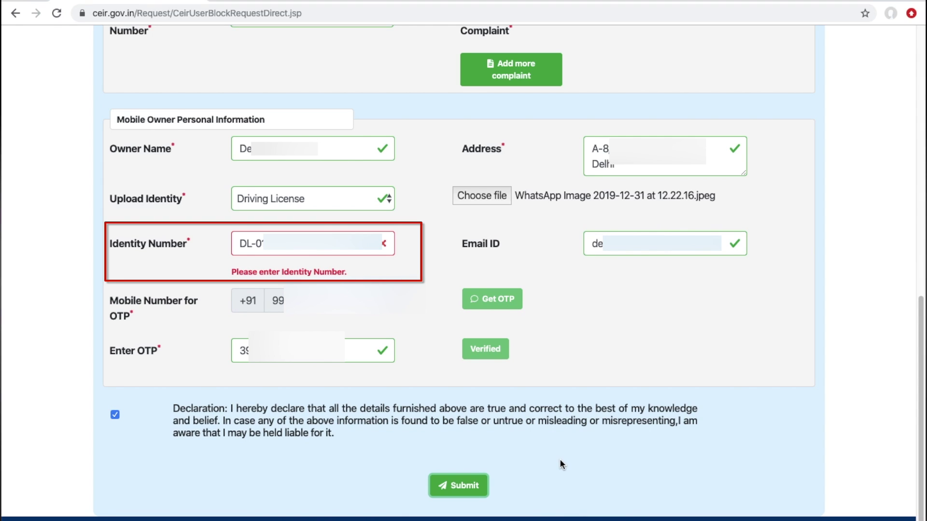
- Remove the hyphen from the identity number and resubmit the block request
{"action": "left_click", "coordinate": [251, 244]}
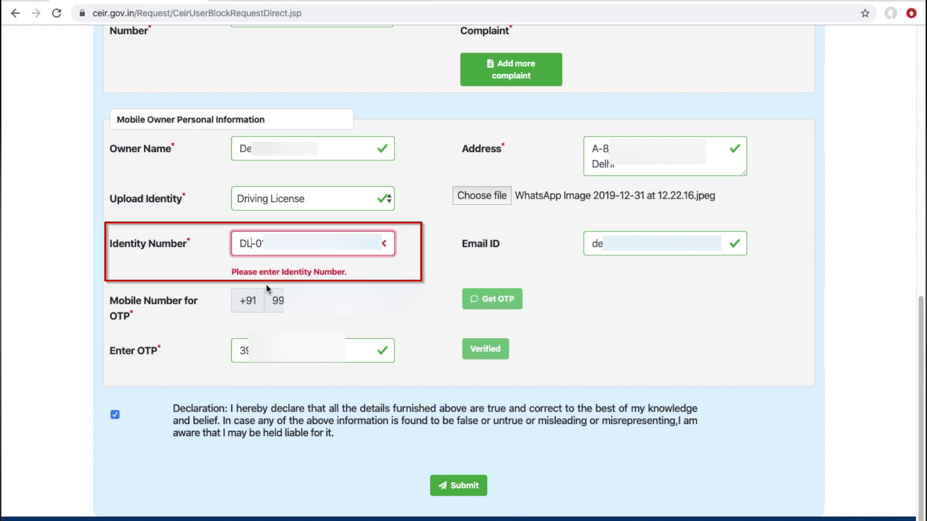
{"action": "key", "text": "Delete"}
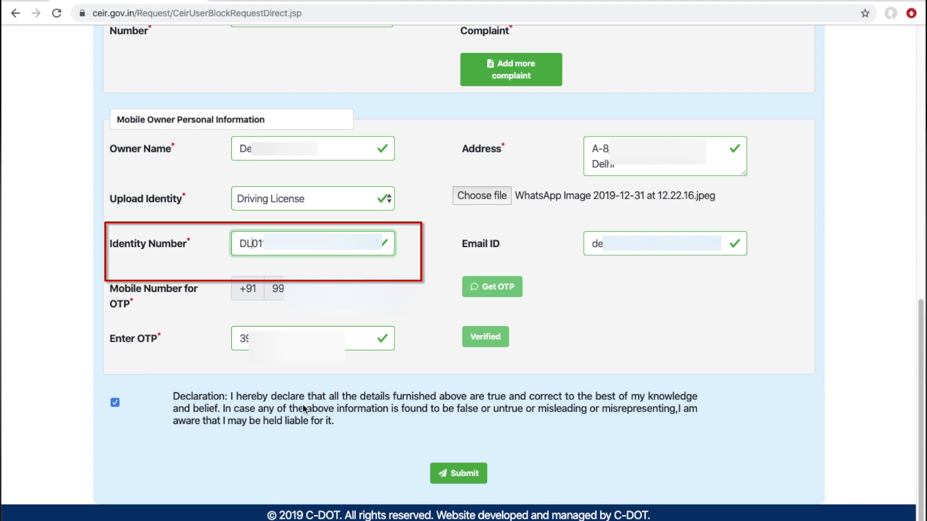
{"action": "left_click", "coordinate": [459, 477]}
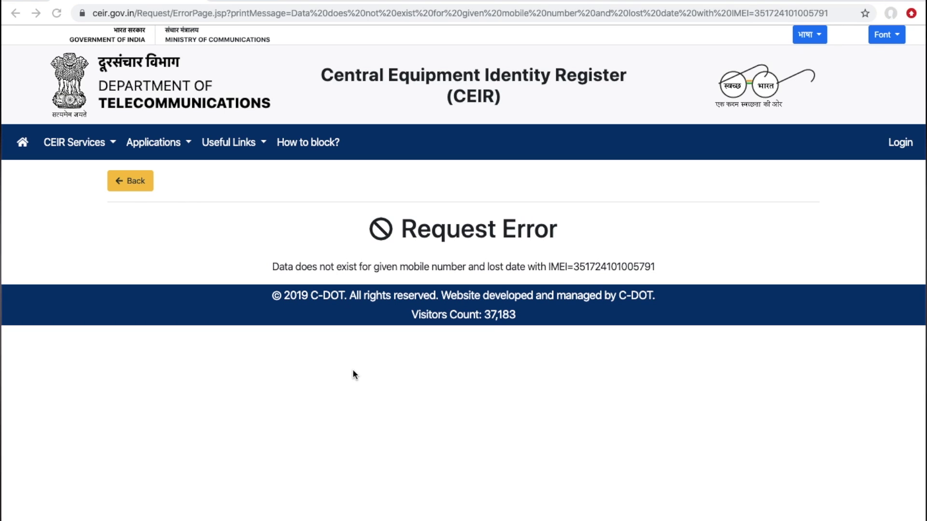
{"action": "key", "text": "alt+Left"}
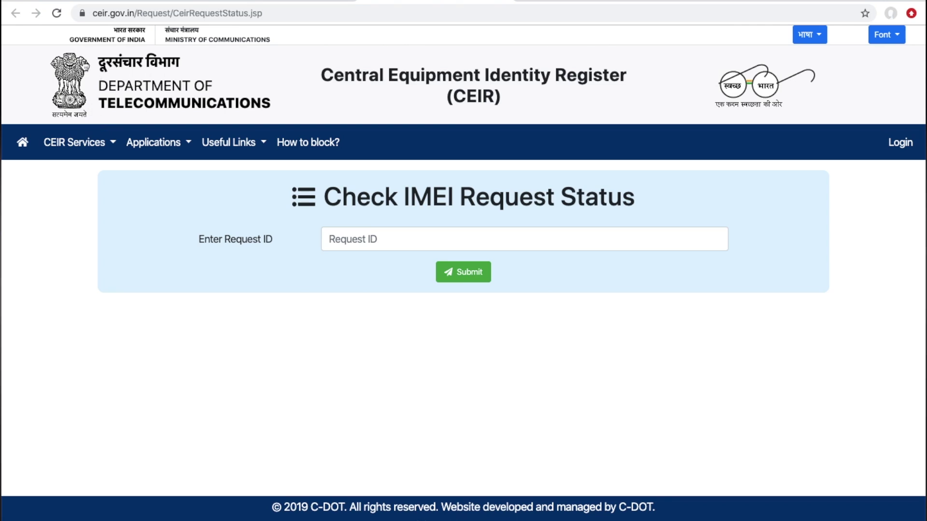
- Check the block request's status by its Request ID, then select Request ID on the un-blocking form
{"action": "left_click", "coordinate": [368, 242]}
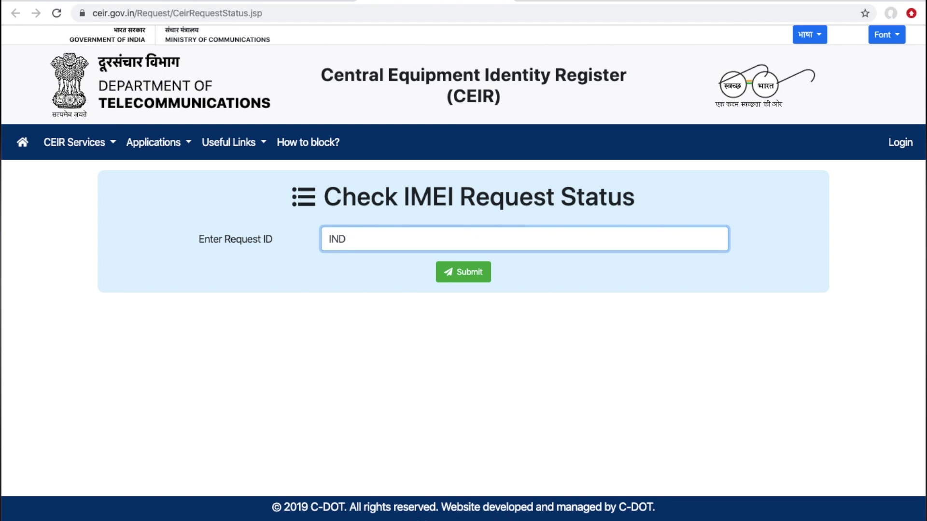
{"action": "left_click", "coordinate": [472, 273]}
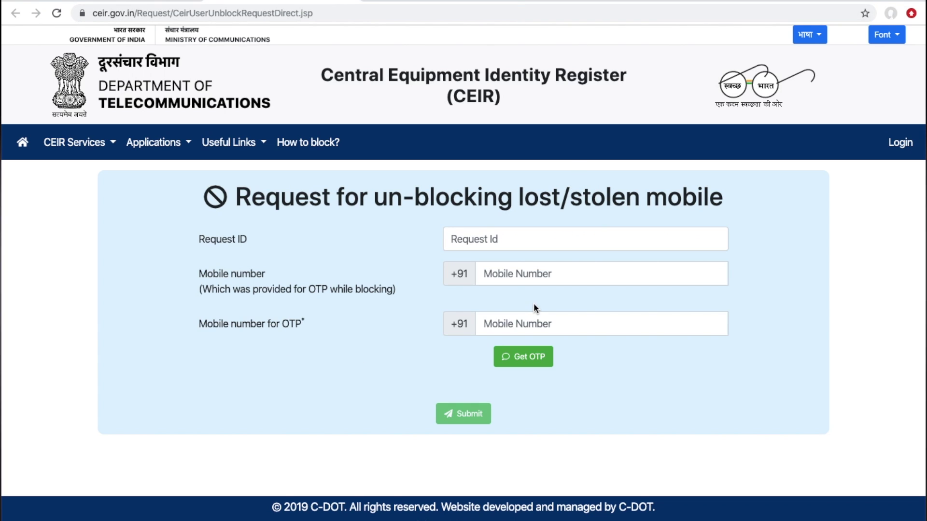
{"action": "left_click", "coordinate": [475, 240]}
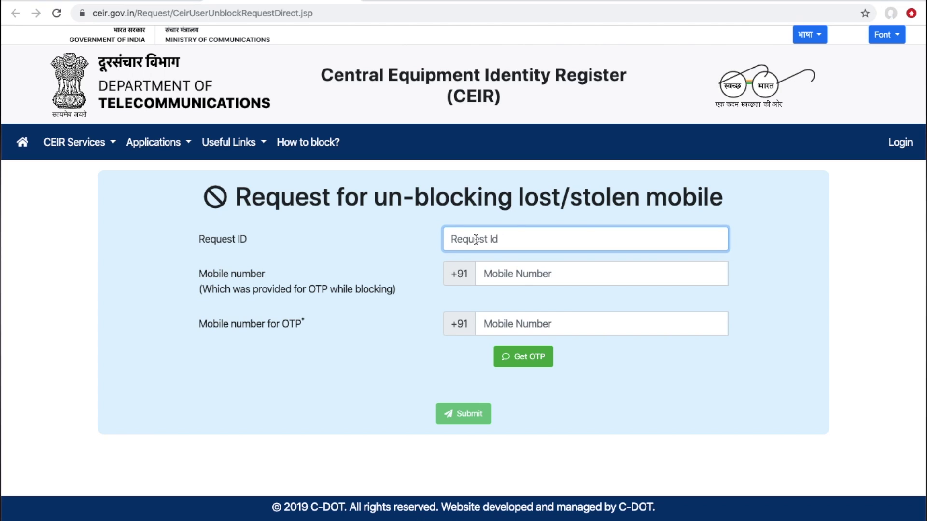